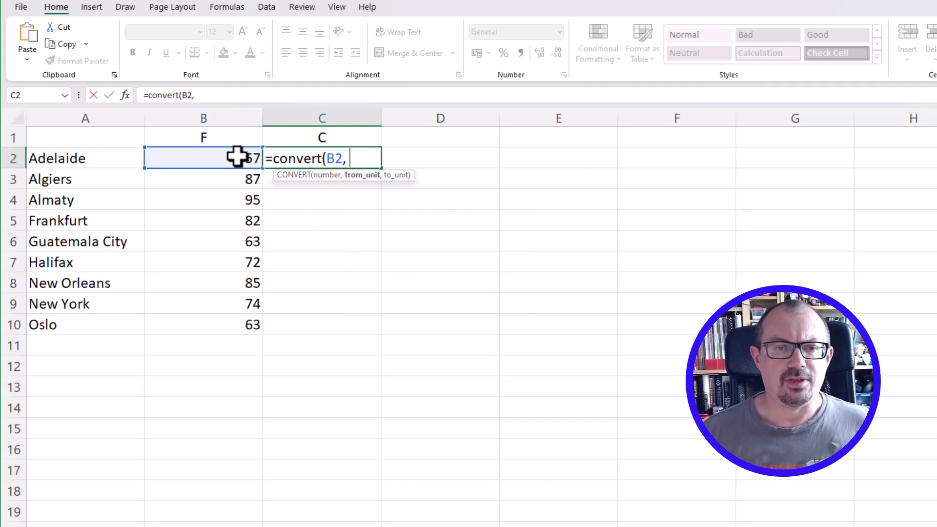
Complete the CONVERT formula in C2 with from-unit "F" and to-unit "C" for the temperature in B2
key(BackSpace)
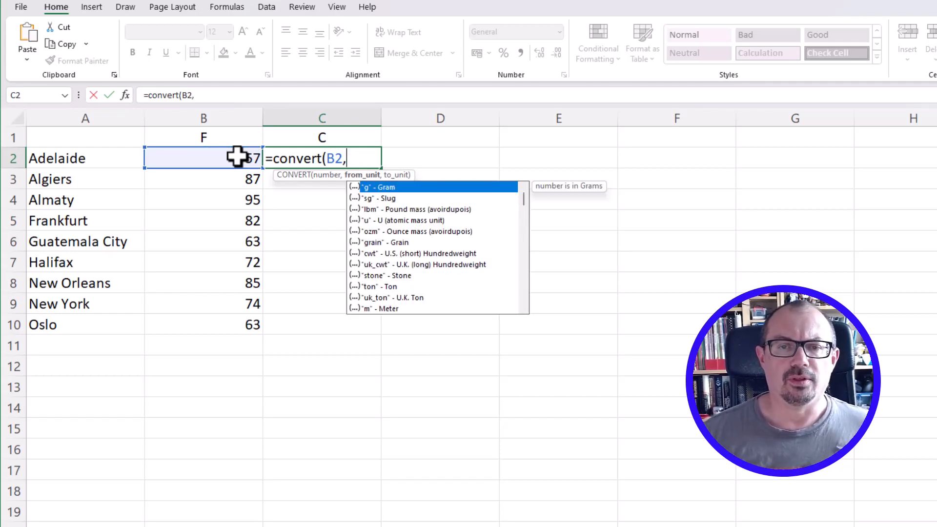
scroll(364, 234, down, 6)
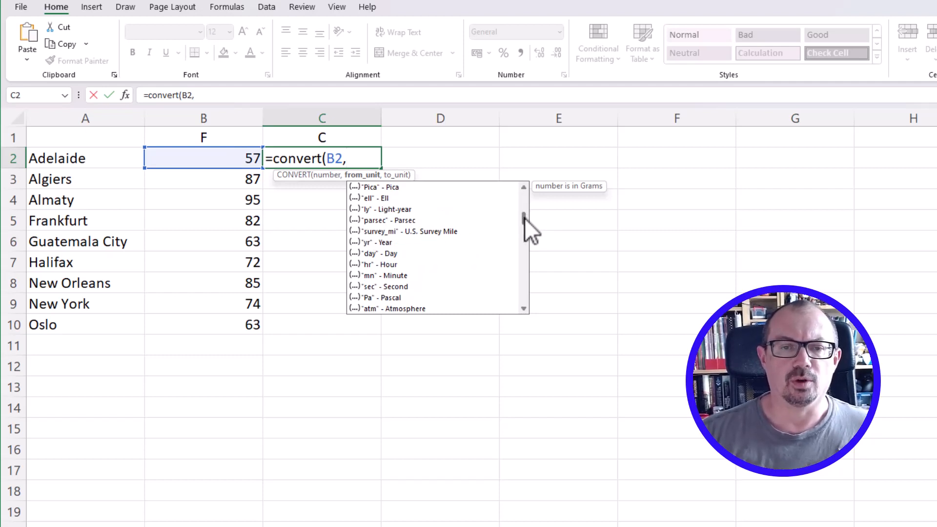
drag(525, 218, 513, 175)
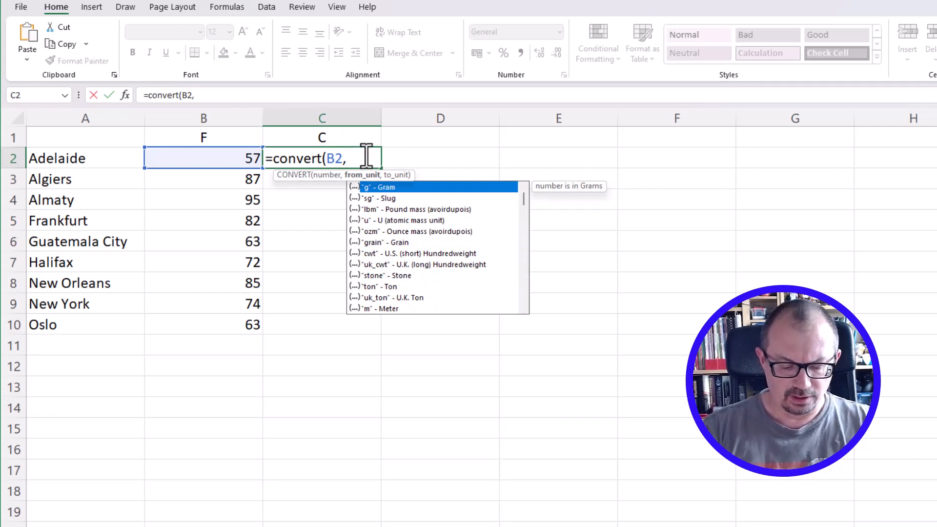
text("F)
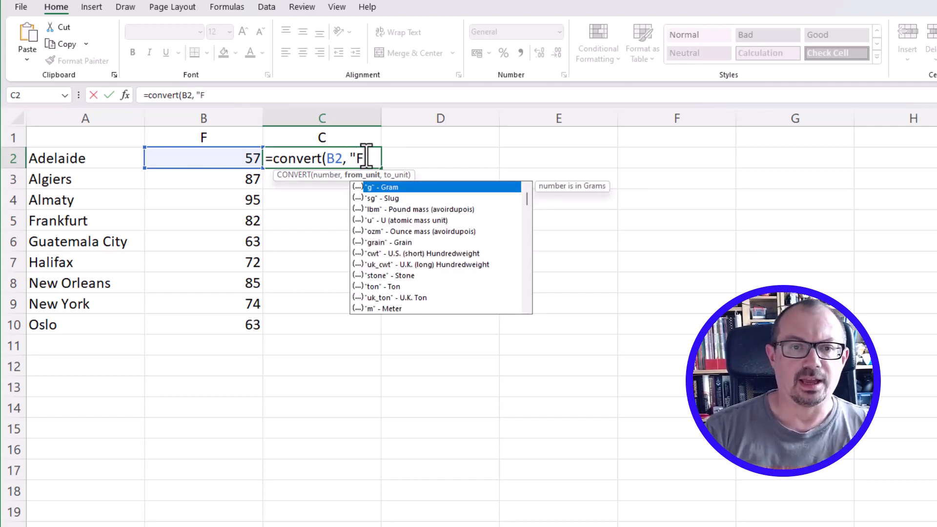
text(",)
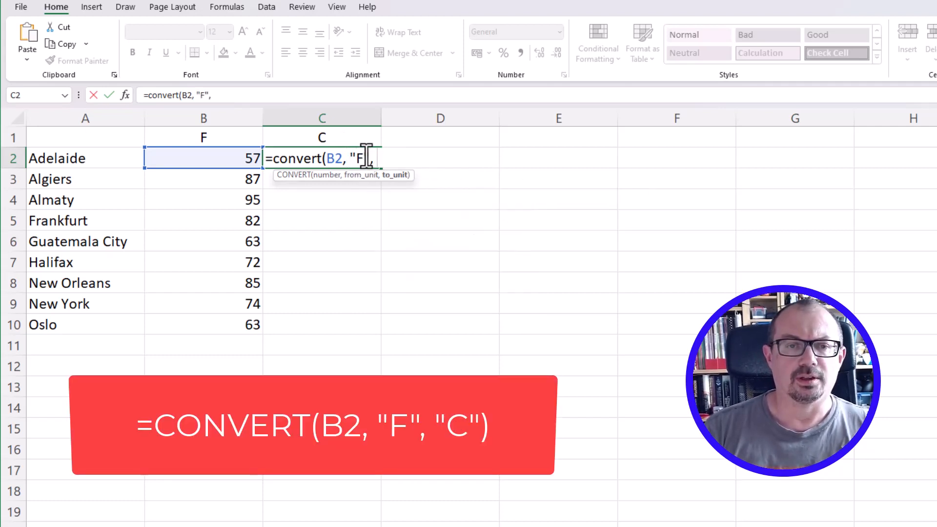
text( "C")
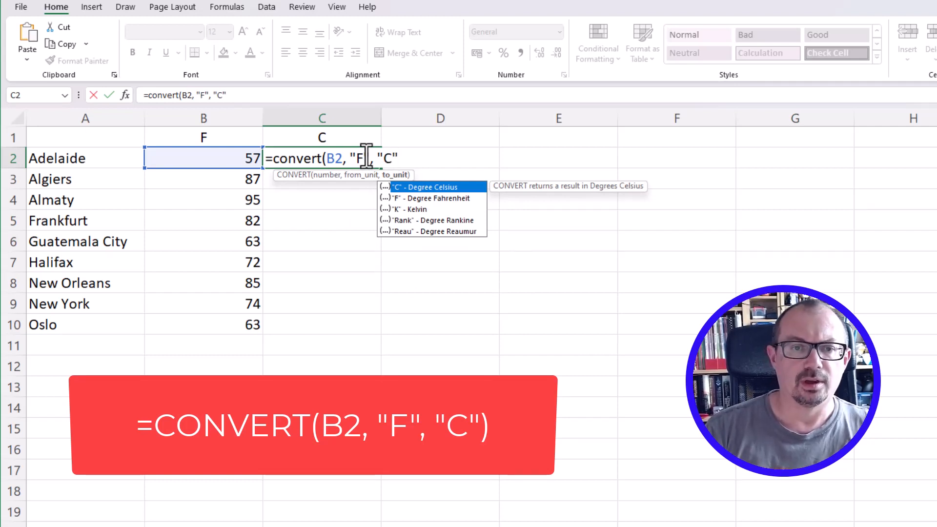
text())
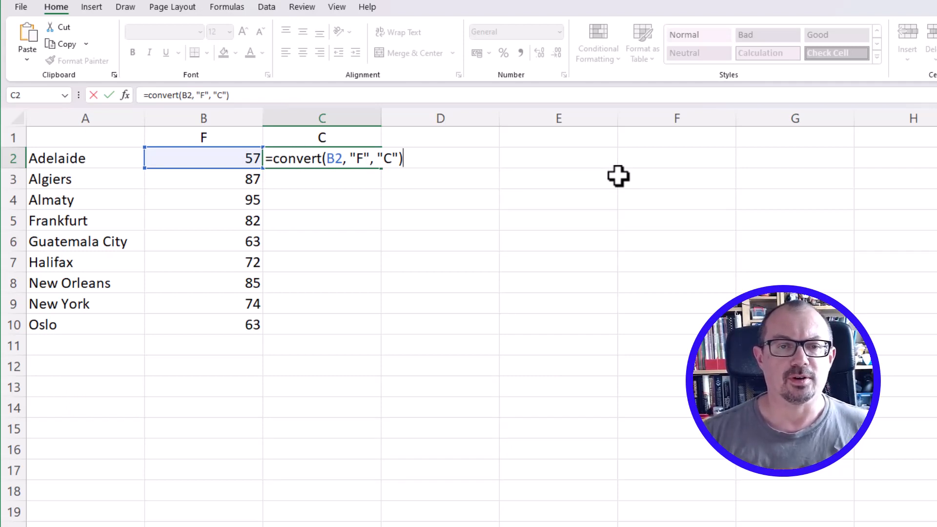
key(Return)
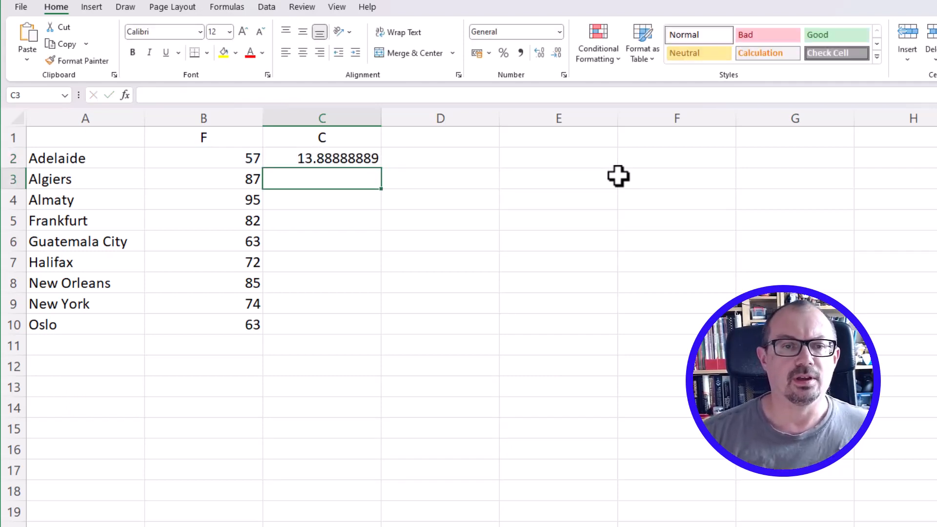
Fill the Celsius conversion formula from C2 down to C10 and reduce the number of decimal places shown
click(354, 161)
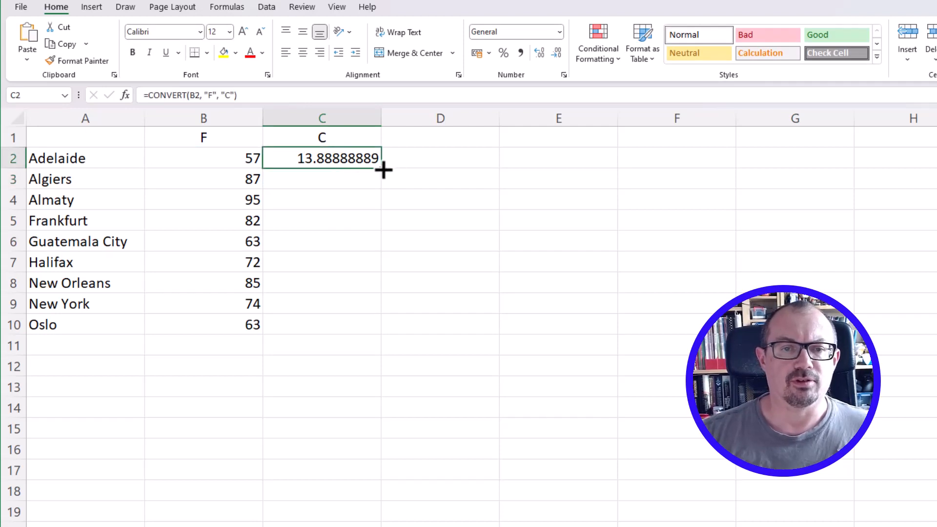
drag(382, 169, 383, 331)
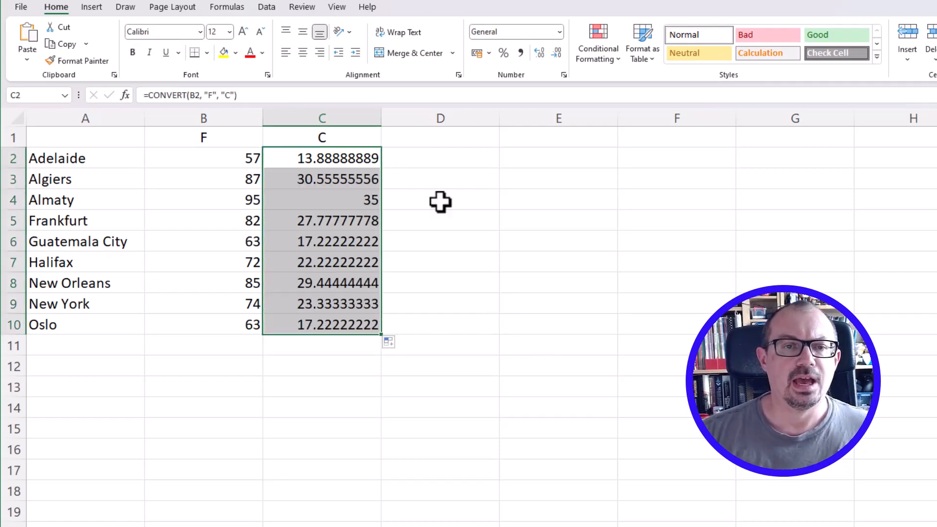
click(556, 52)
click(556, 52)
click(557, 52)
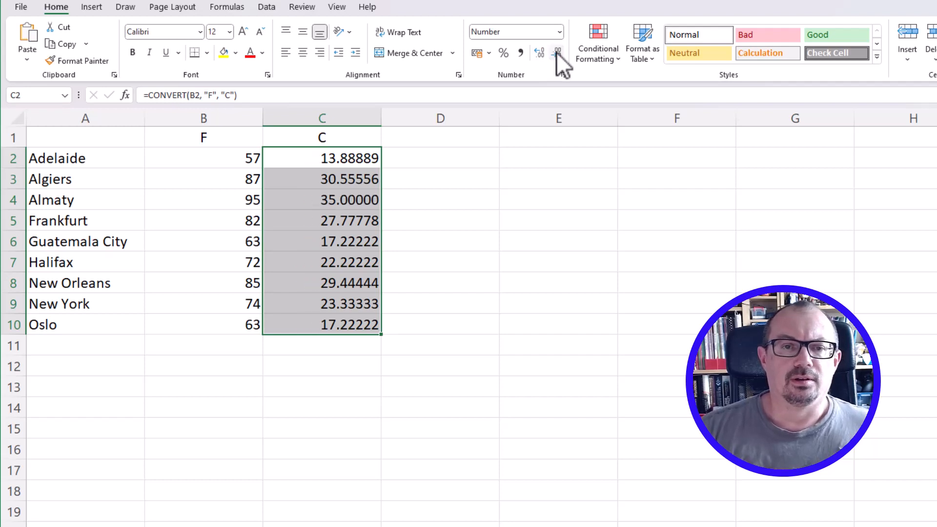
click(557, 51)
click(556, 52)
click(556, 52)
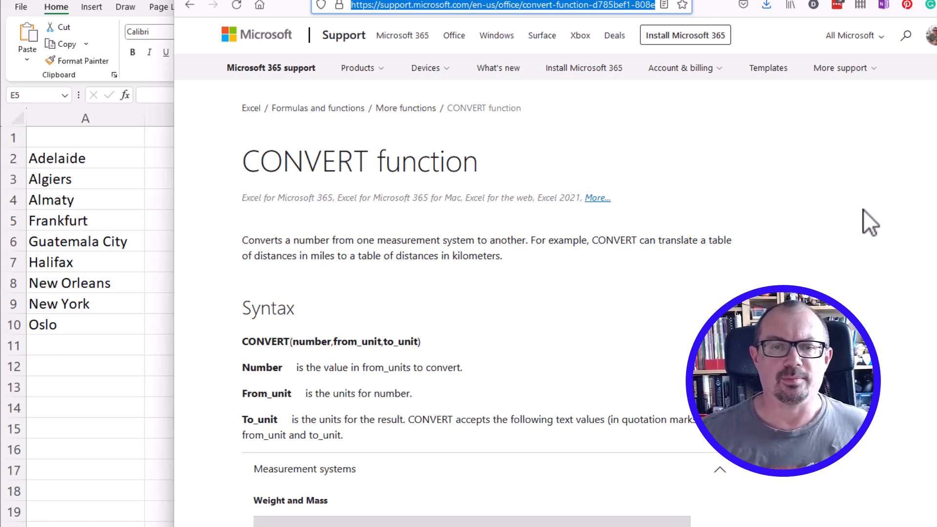
Review the weight and distance unit codes on Microsoft's CONVERT function support page
scroll(668, 291, down, 8)
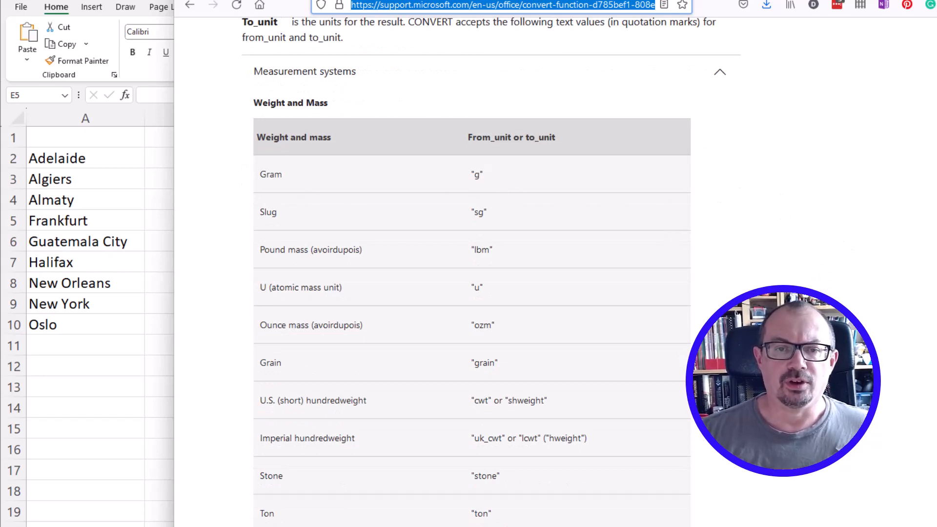
scroll(472, 274, down, 7)
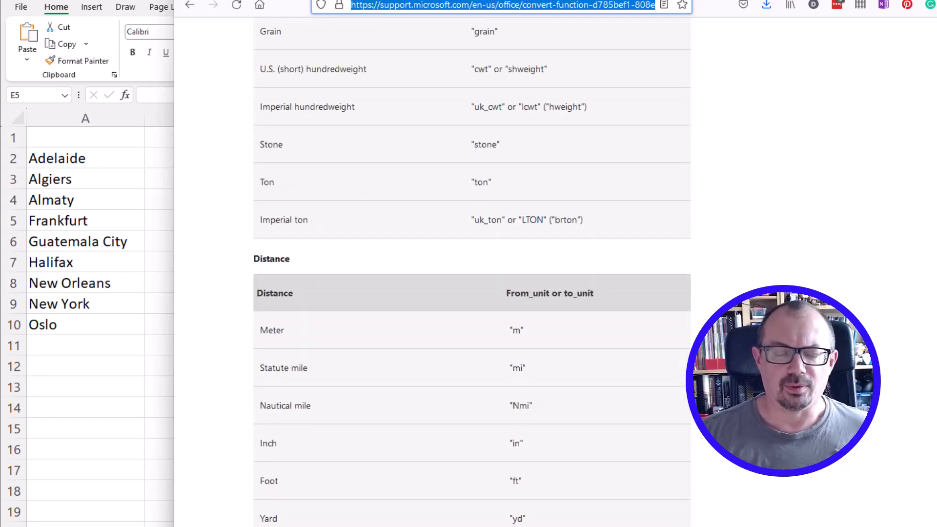
scroll(472, 273, down, 3)
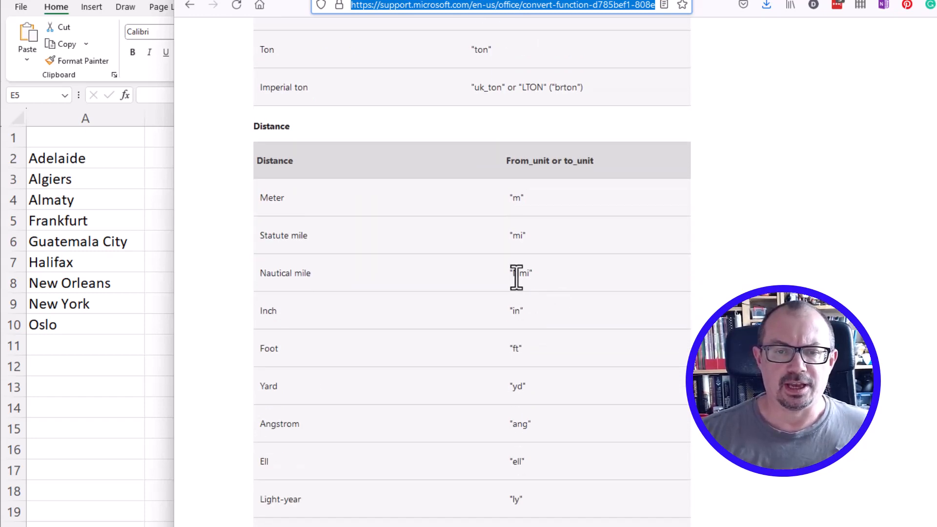
scroll(680, 383, down, 2)
scroll(680, 383, down, 15)
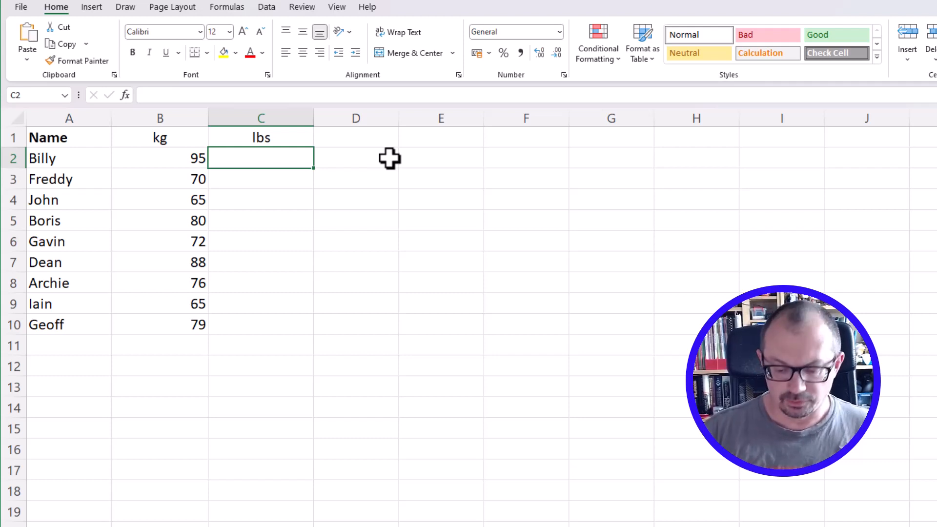
Enter =CONVERT(B2, "kg", "lbm") in C2 of the weights sheet and fill it down to C10
text(=conve)
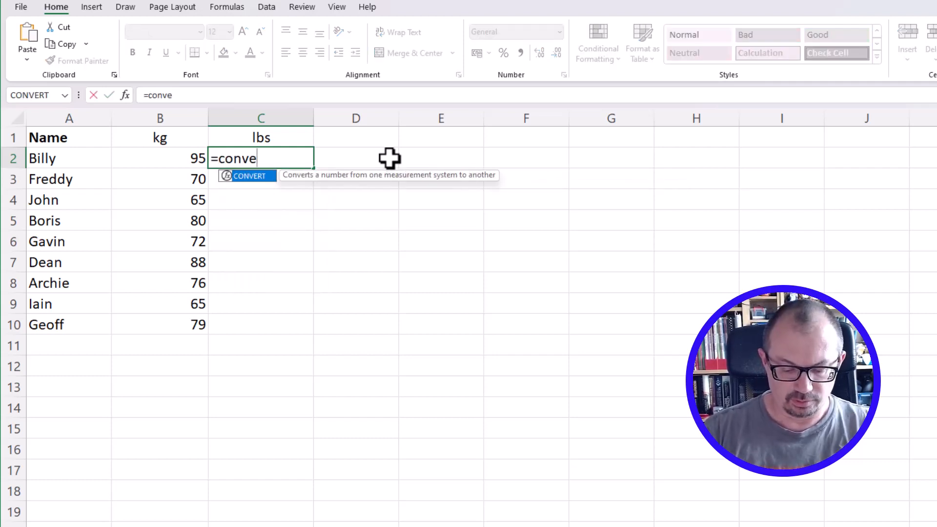
text(rt()
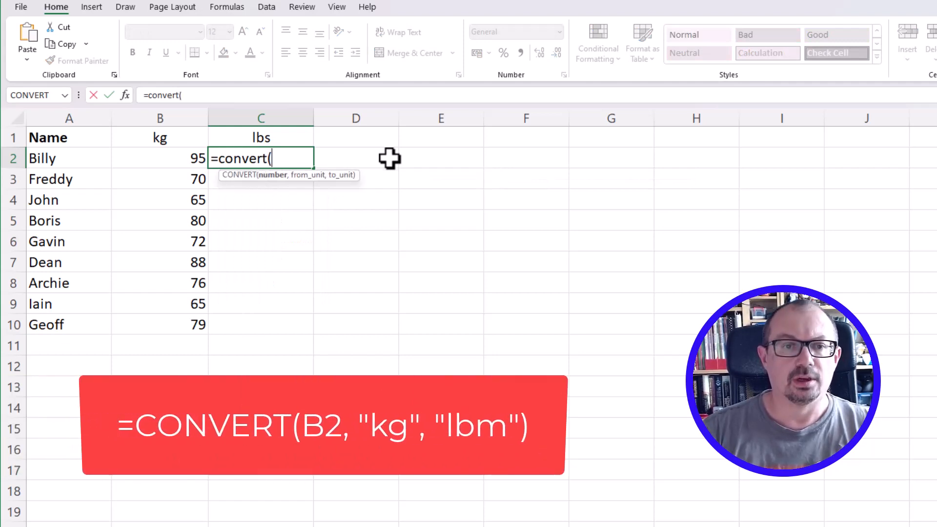
click(169, 156)
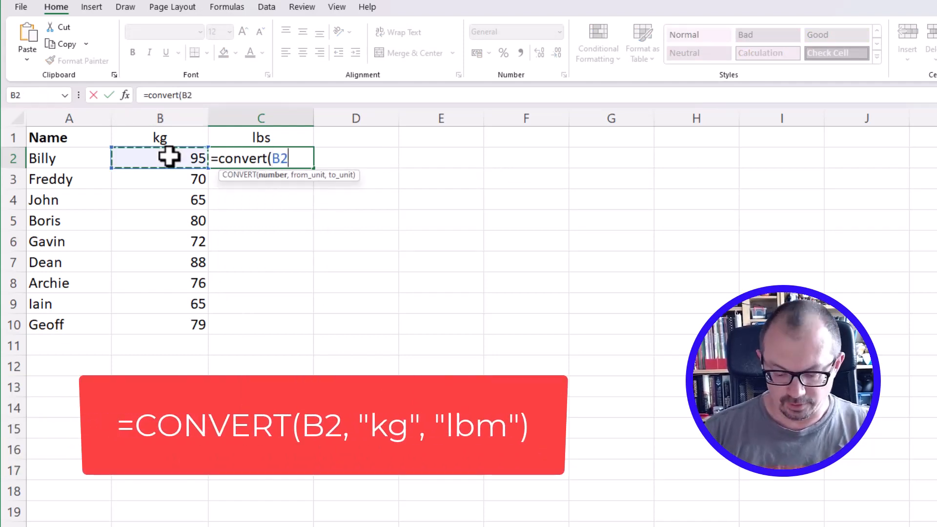
text(, ")
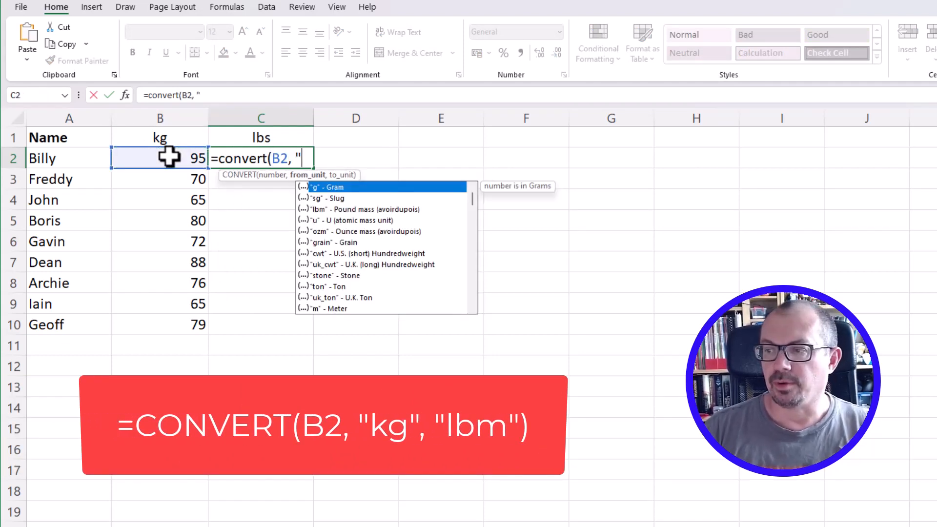
text(kg)
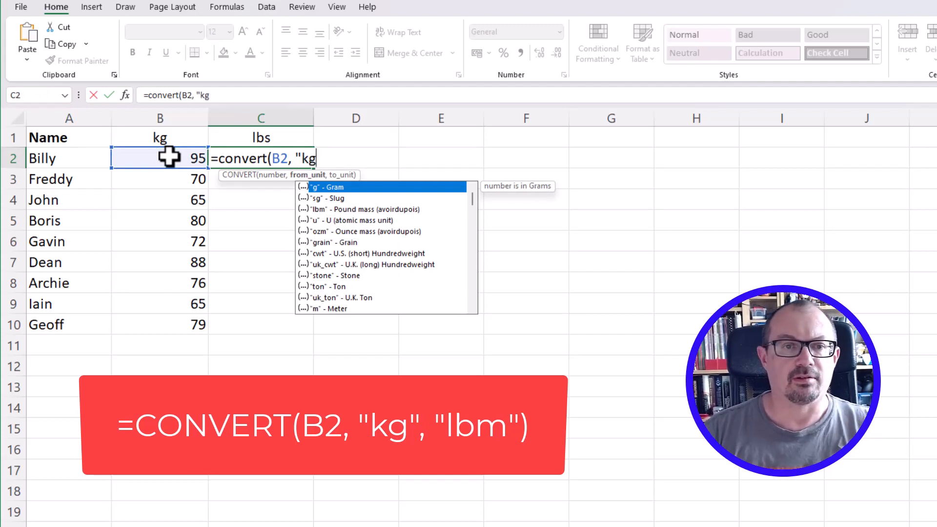
text(", ")
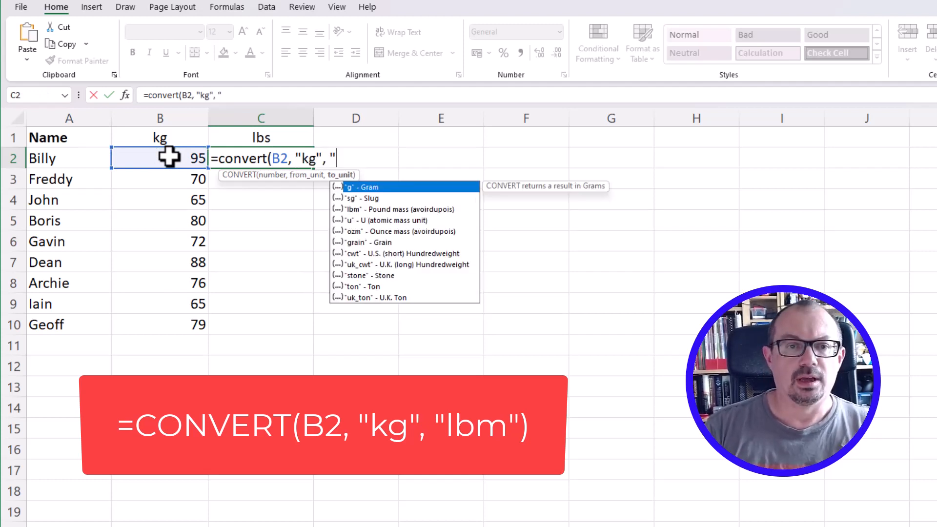
text(l)
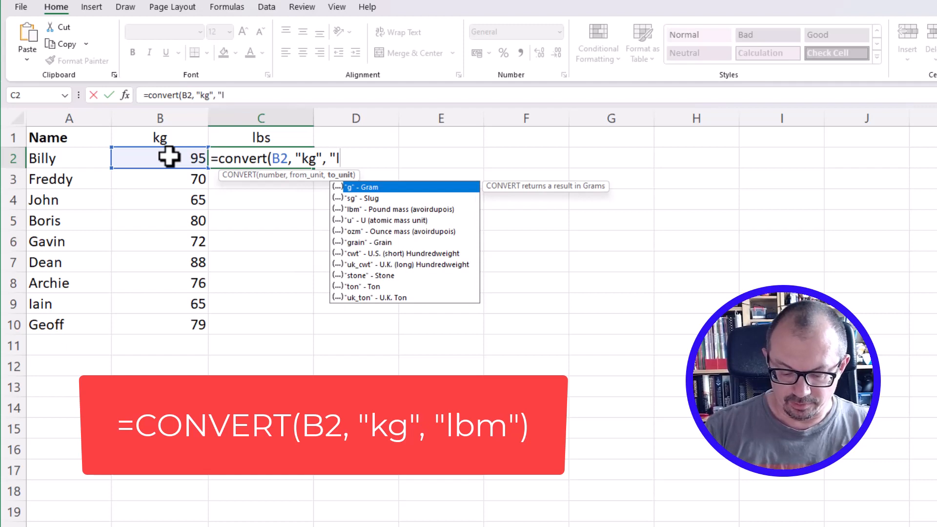
text(bm")
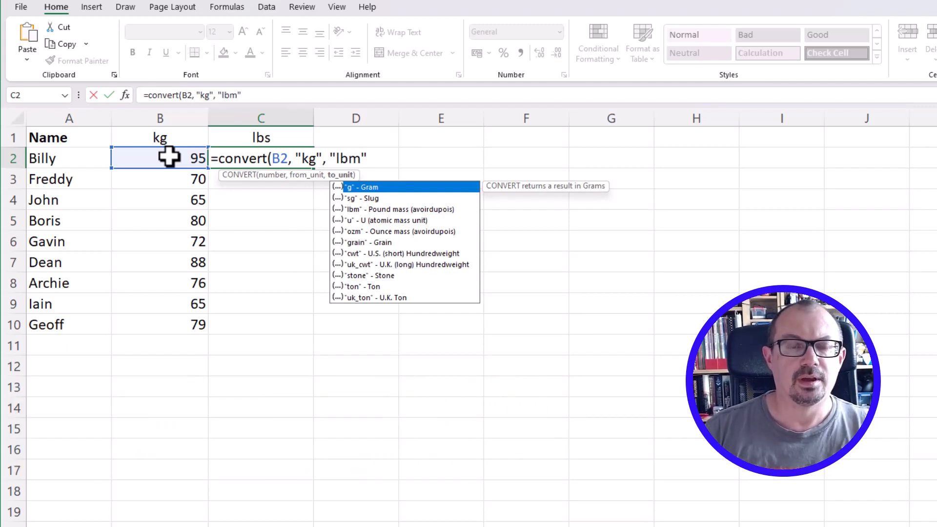
text())
key(Return)
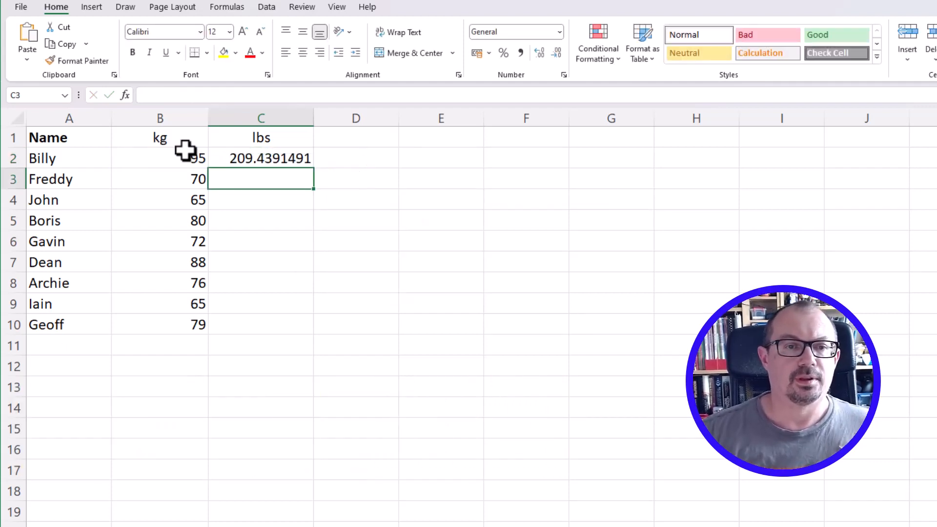
click(265, 161)
drag(313, 169, 319, 327)
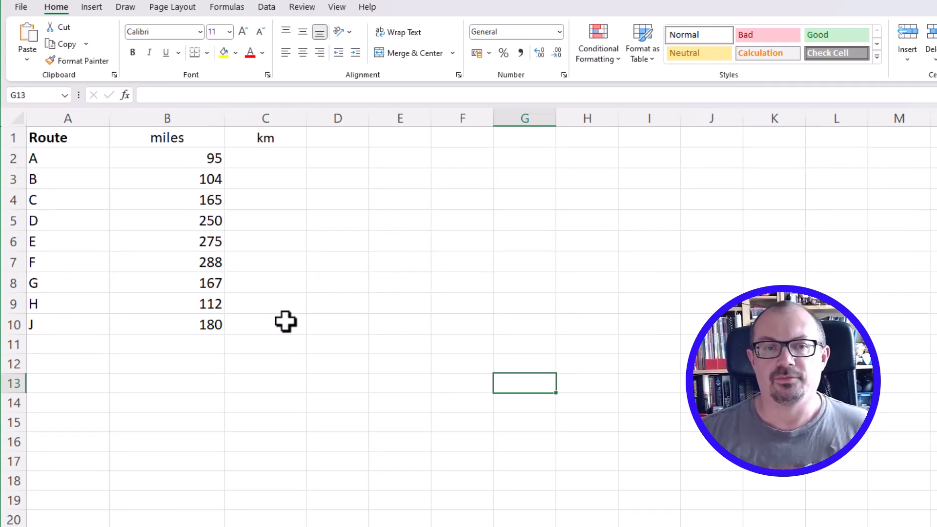
Enter =CONVERT(B2, "mi", "km") in C2 of the routes table and fill it down to C10
click(272, 160)
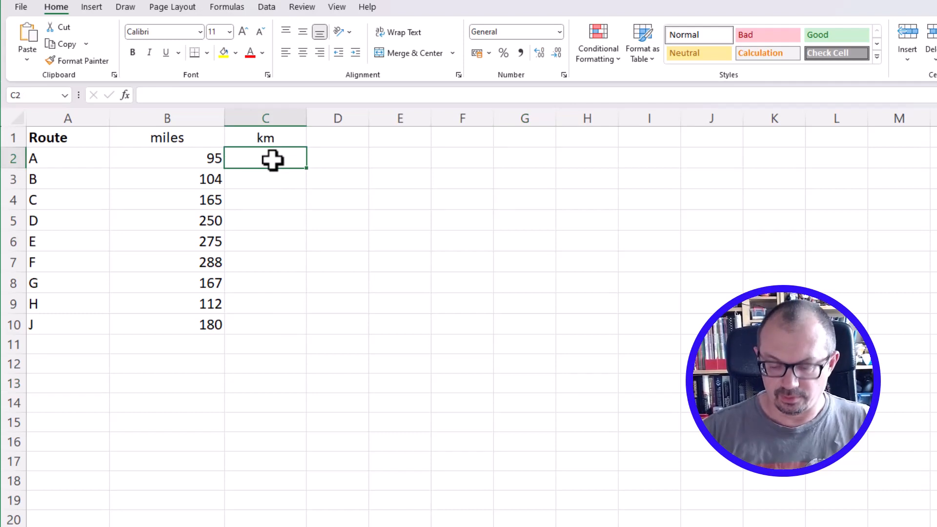
text(=conver)
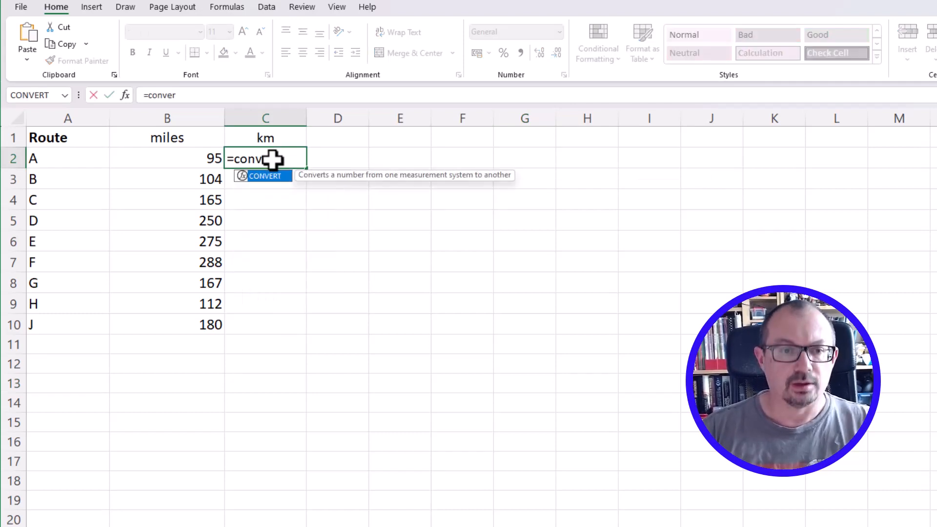
text(t()
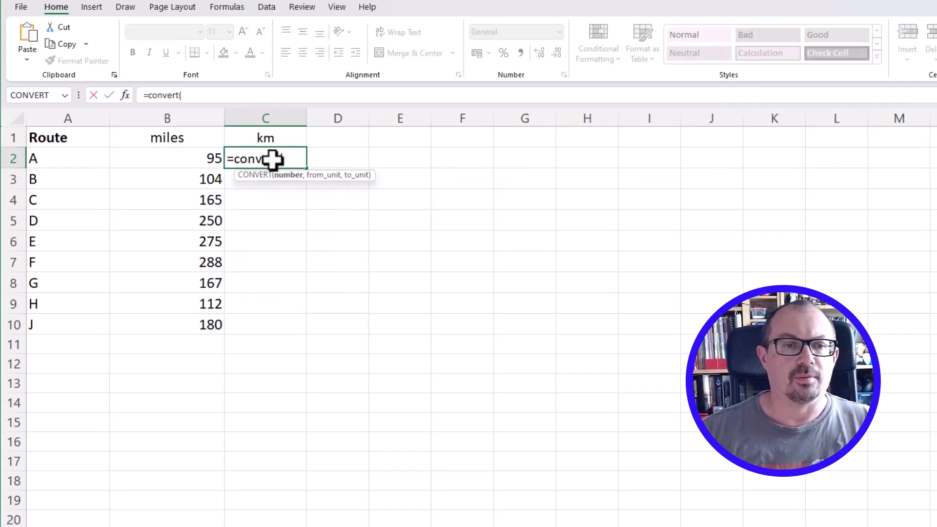
click(205, 156)
text(,)
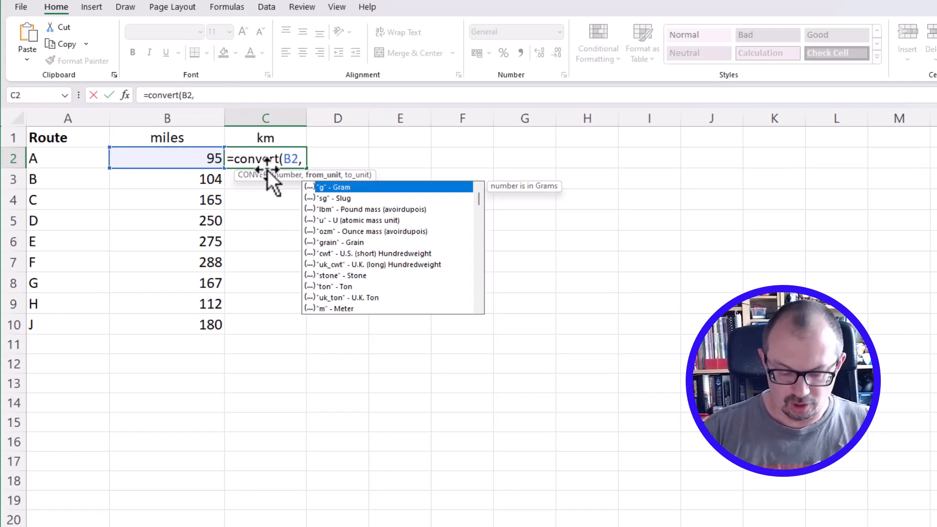
text( ")
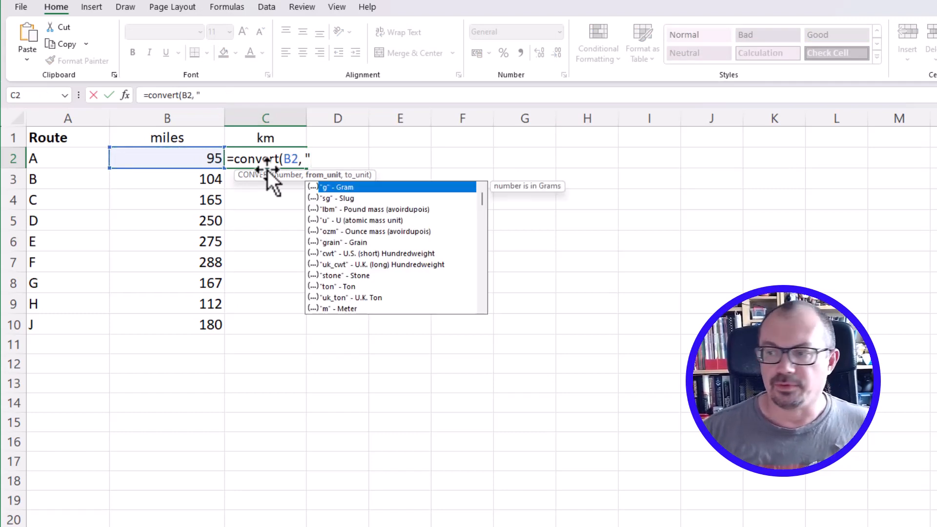
text(mi)
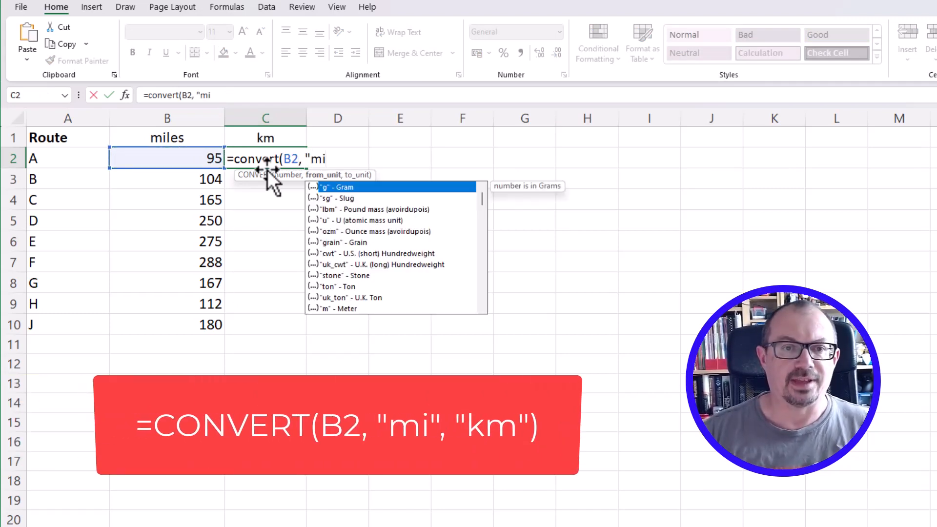
text(",)
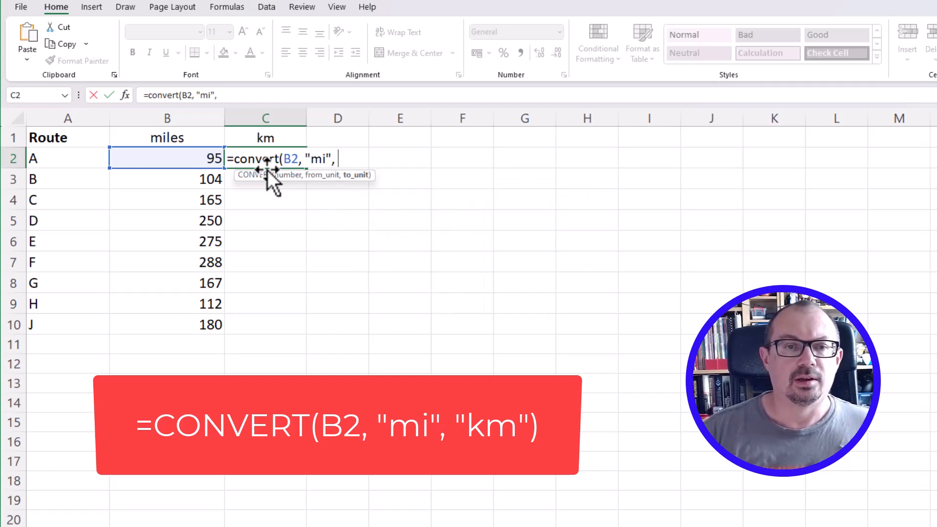
text( ")
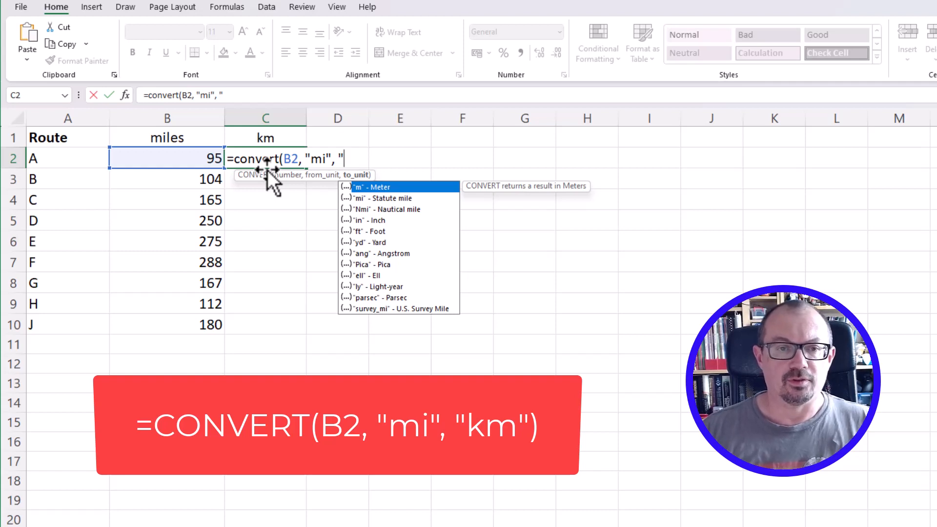
text(km)
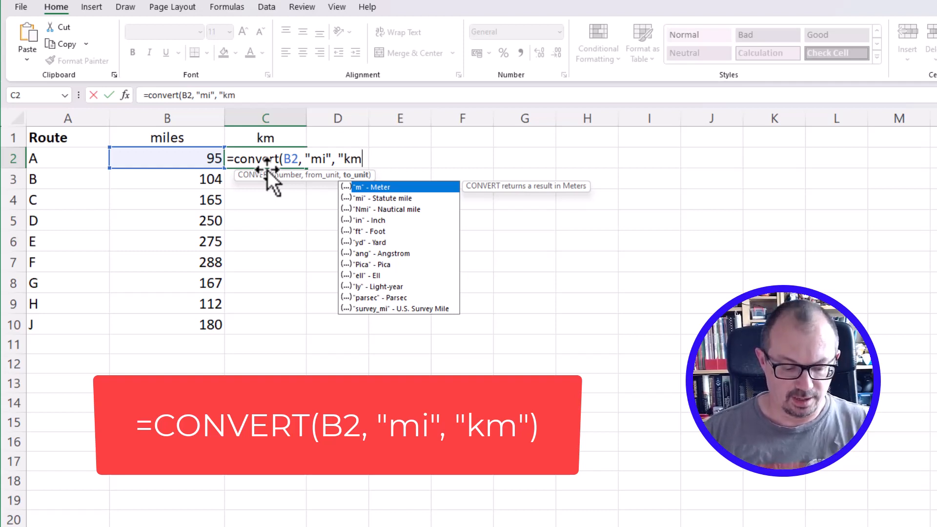
text("))
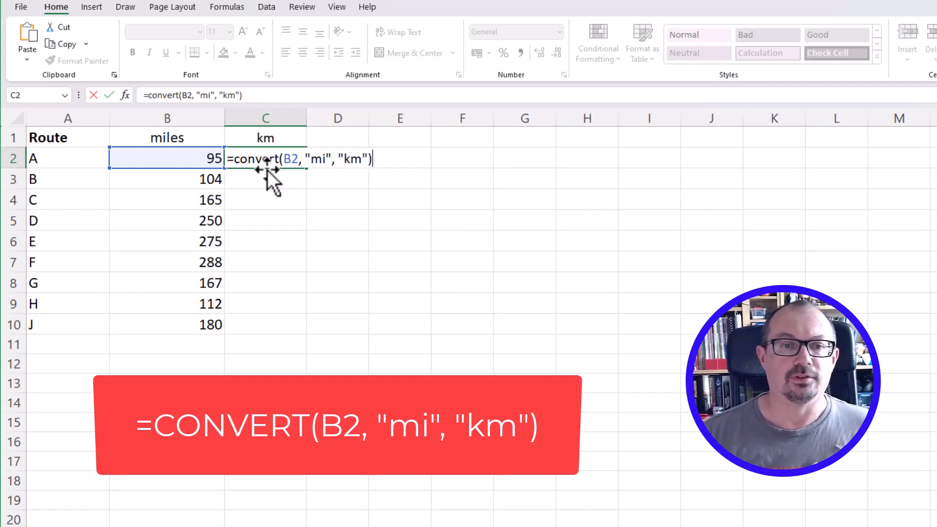
key(Return)
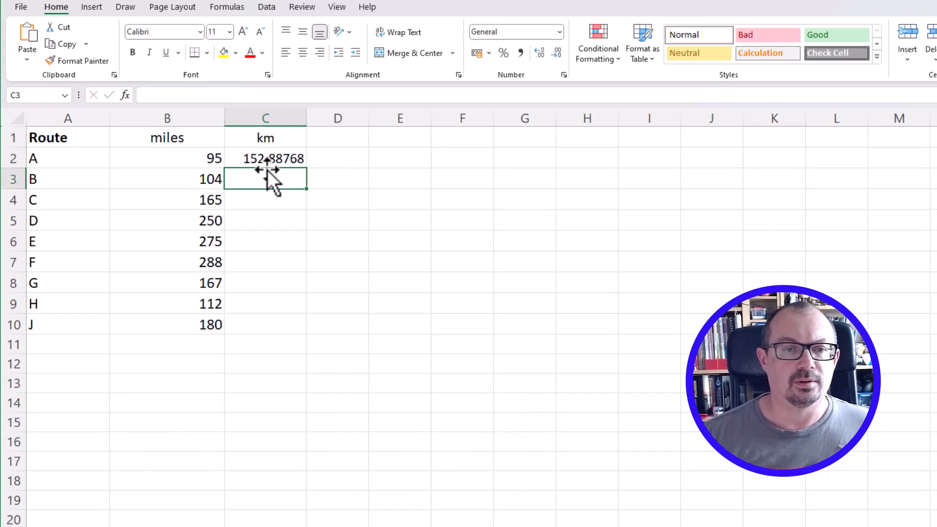
click(271, 155)
drag(306, 168, 301, 322)
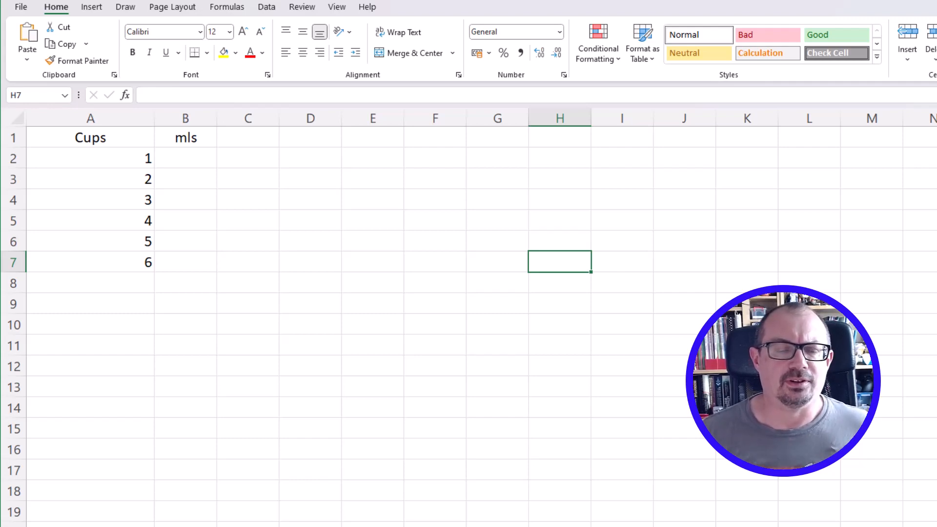
Enter =CONVERT(A2, "cup", "ml") in B2 of the cups table and fill it down to B7
click(126, 156)
click(192, 158)
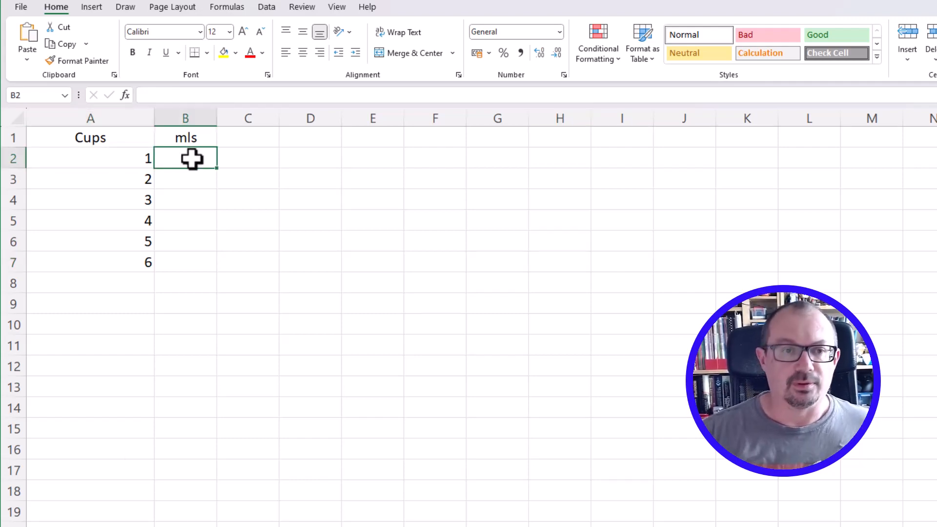
text(=convert)
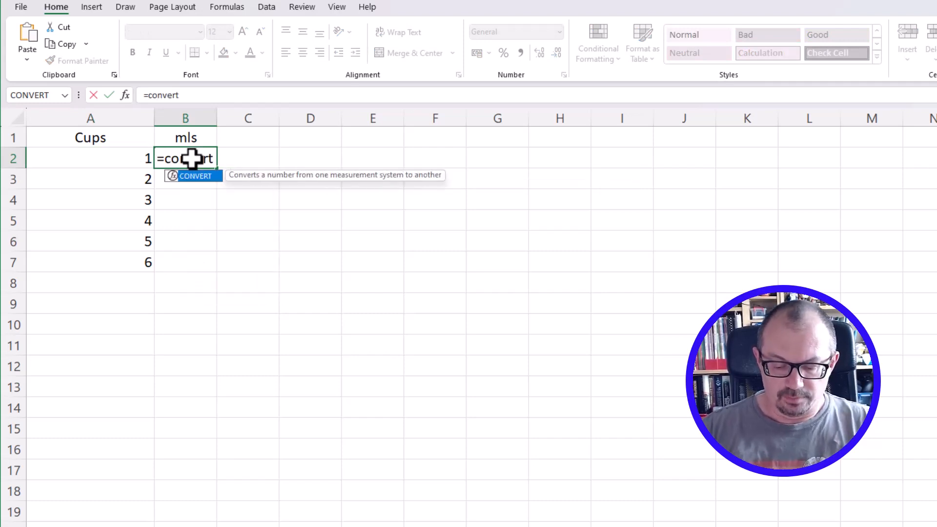
text(()
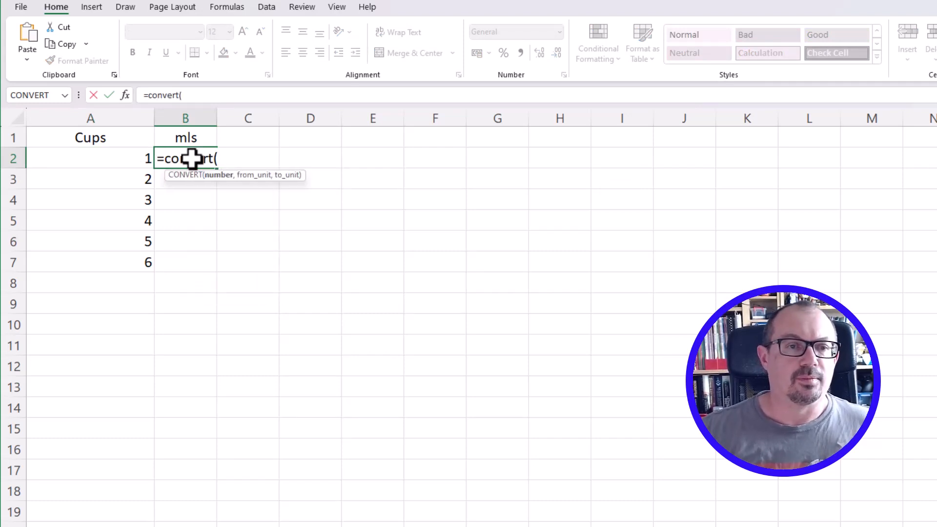
click(126, 160)
text(,)
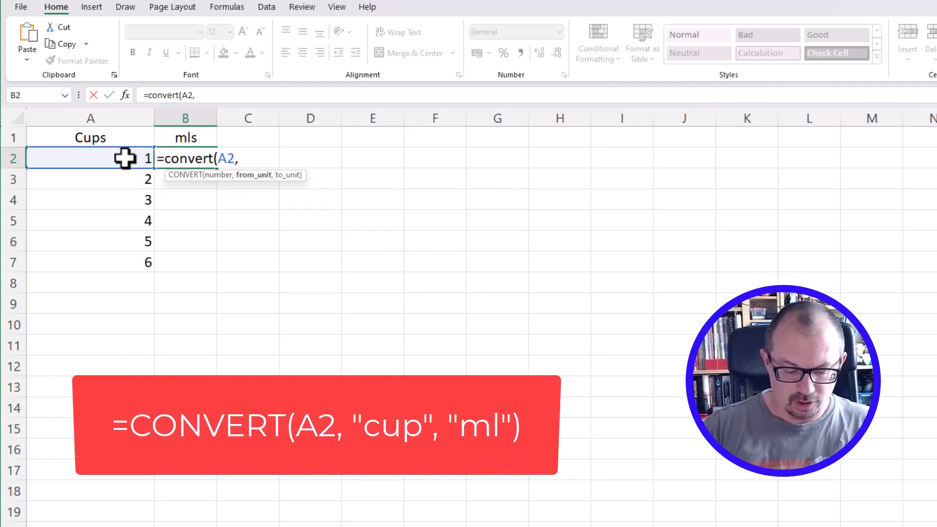
text( ")
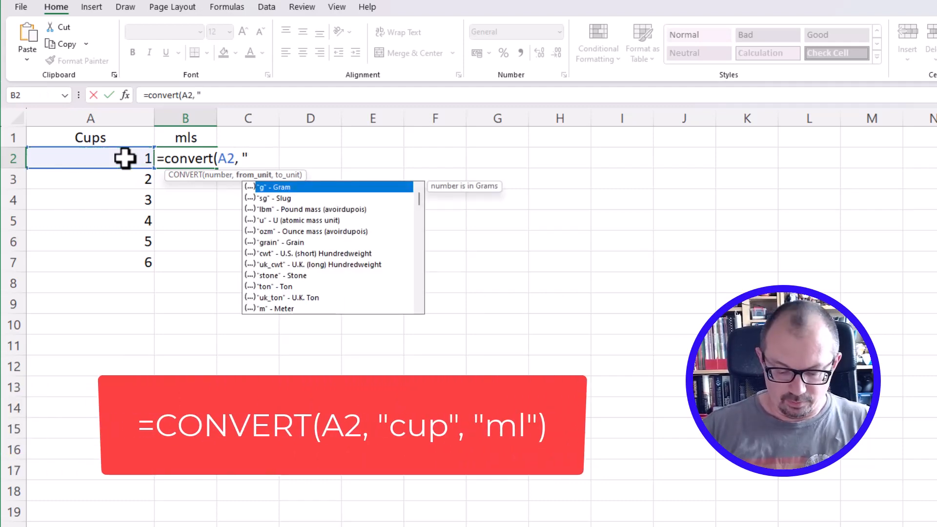
text(cup")
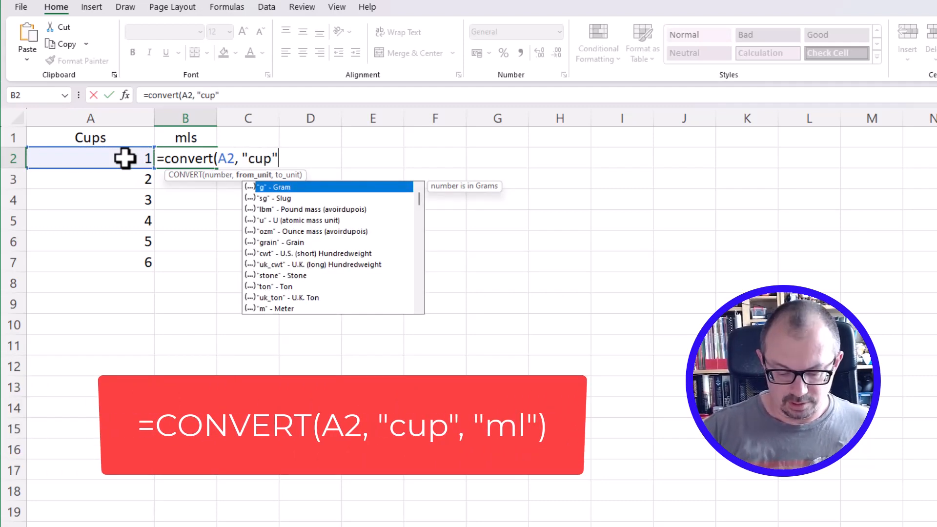
text(, ")
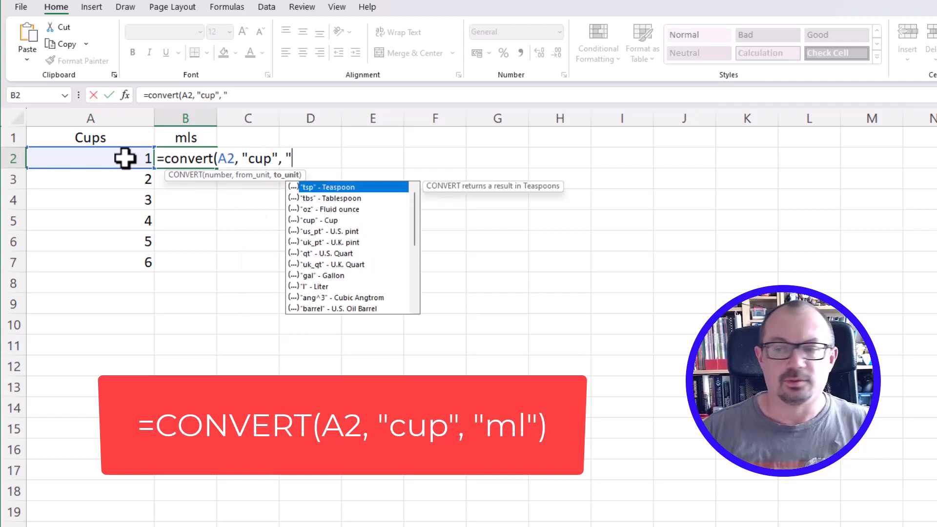
text(ml)
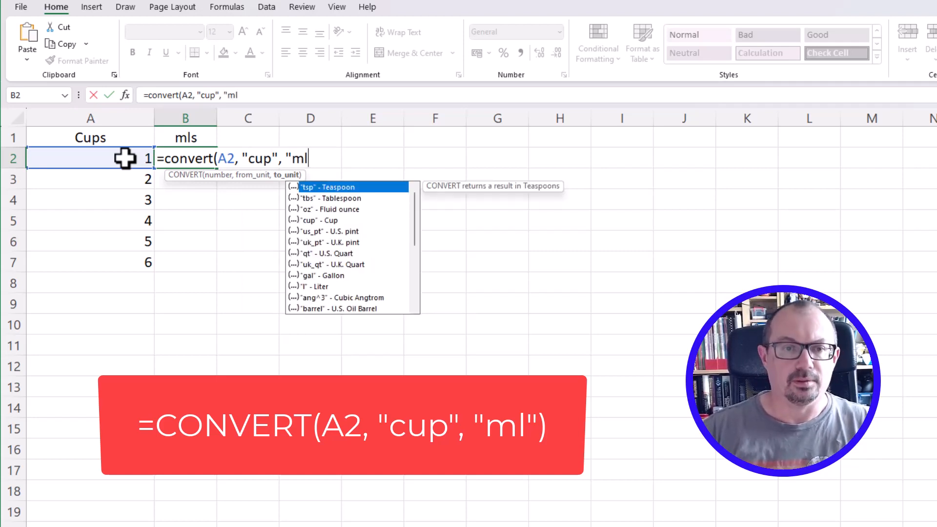
text("))
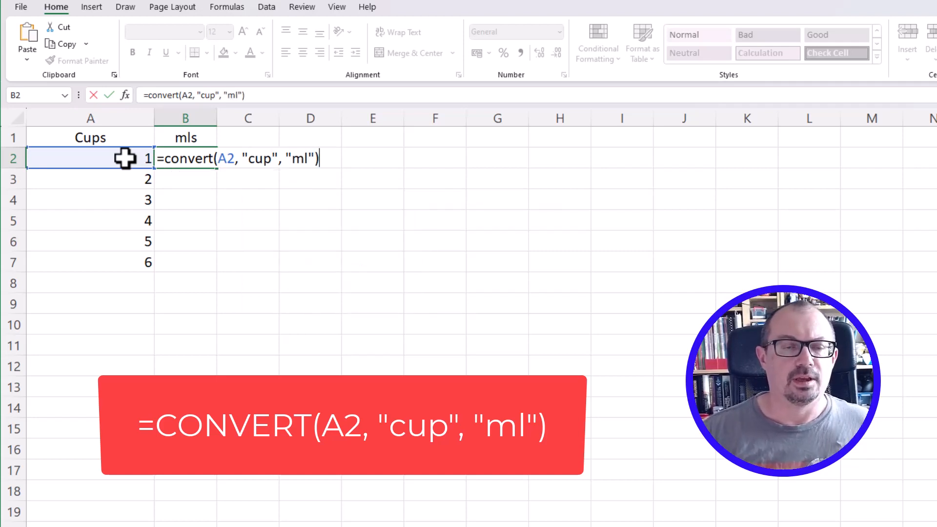
key(Return)
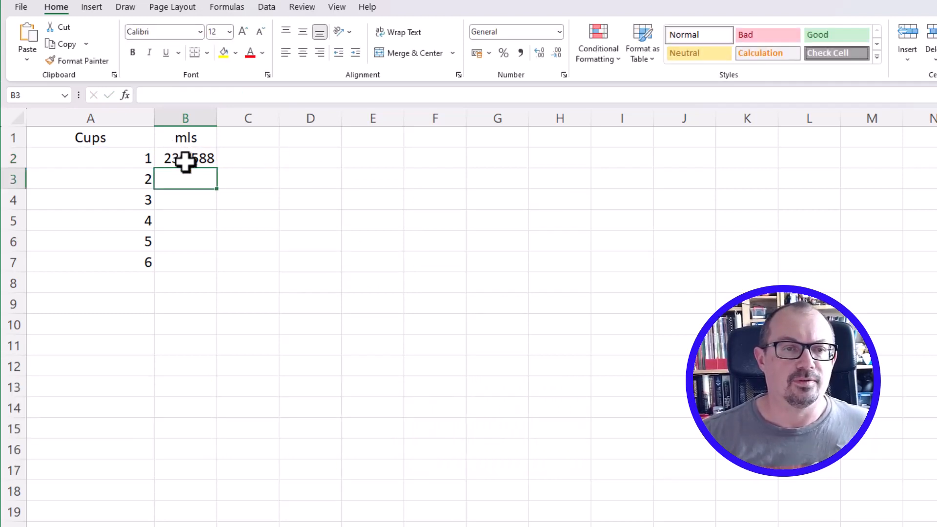
click(186, 159)
drag(218, 169, 207, 269)
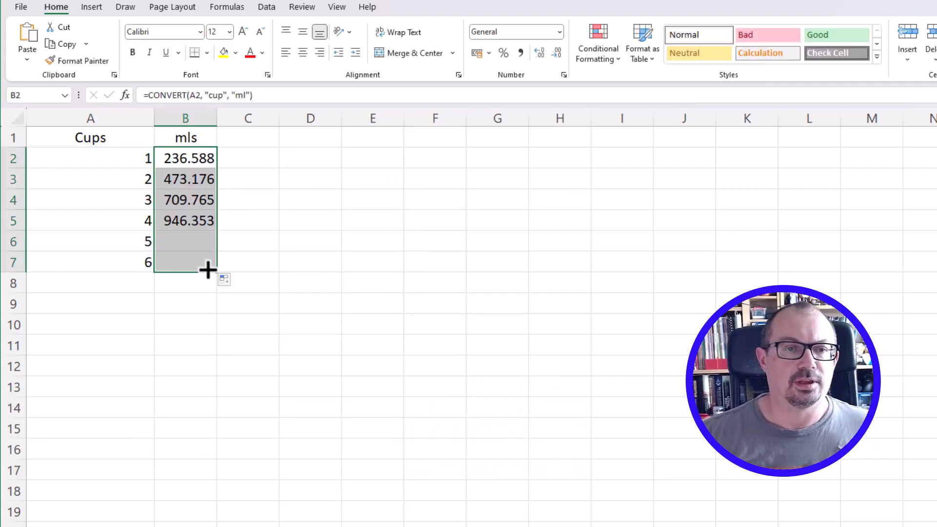